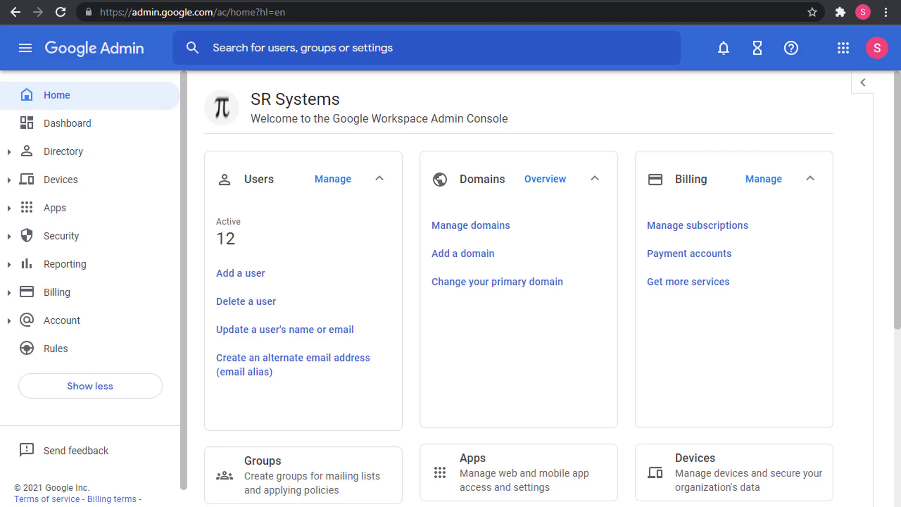
Step: Start a blank new rule from Security > Data protection > Manage rules
click(61, 236)
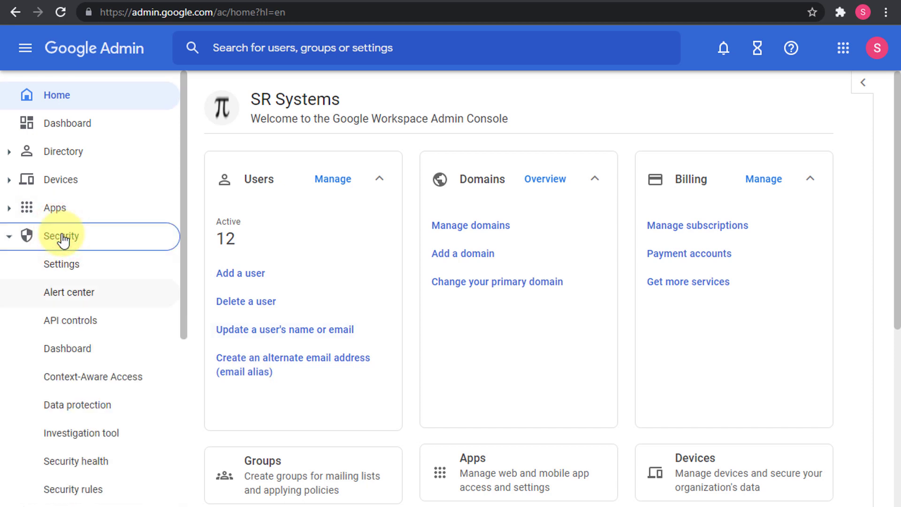
click(76, 406)
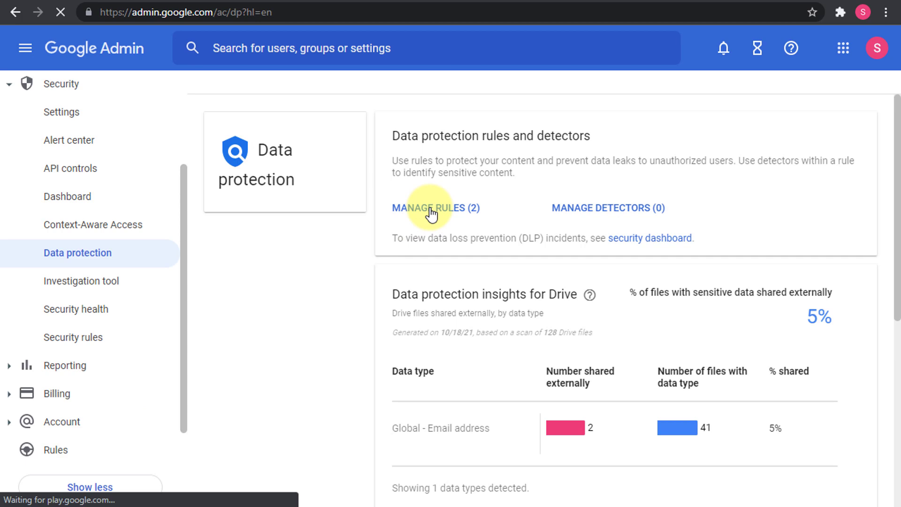
click(431, 209)
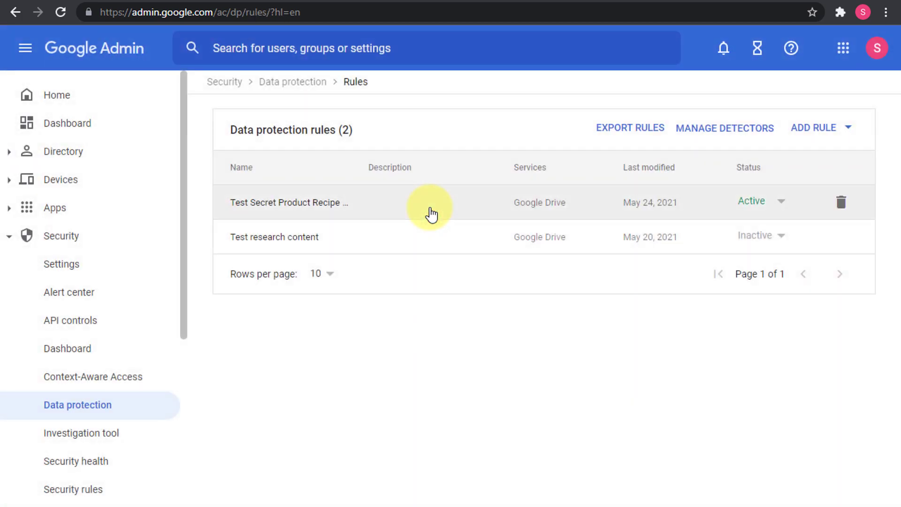
click(829, 136)
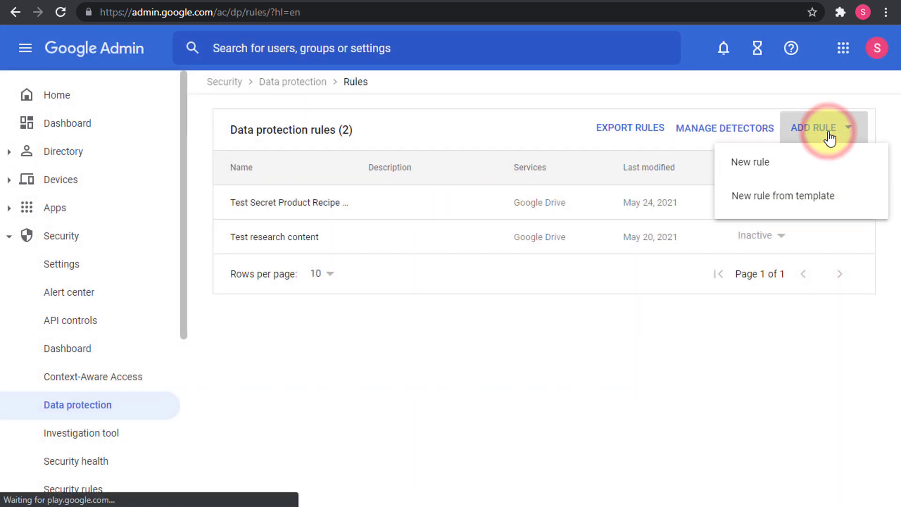
click(752, 180)
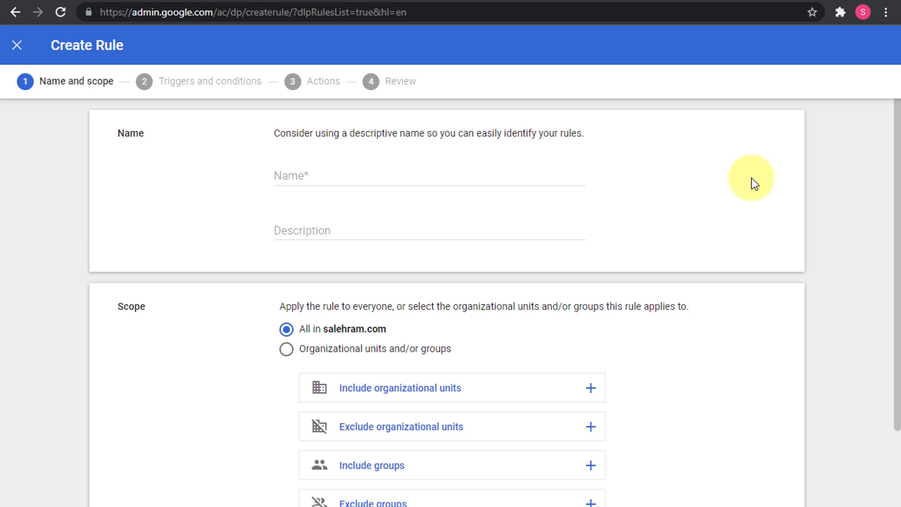
Step: Name the rule 'Block sharing of project x content' and scroll down to the Scope section
click(350, 172)
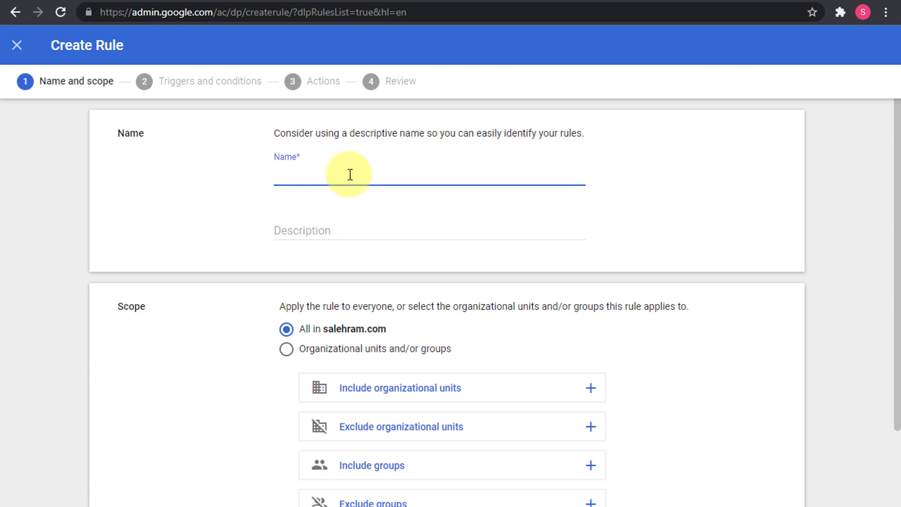
text(Block sharing of project x content)
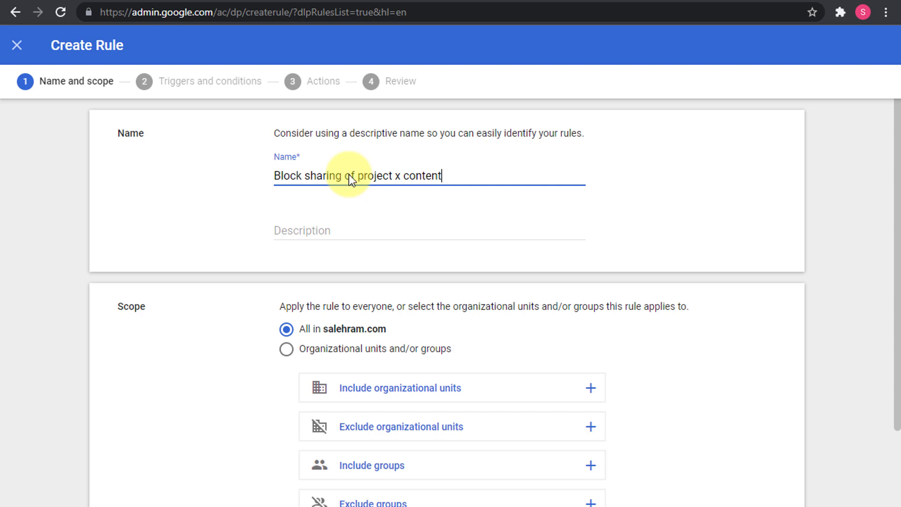
scroll(349, 177, down, 2)
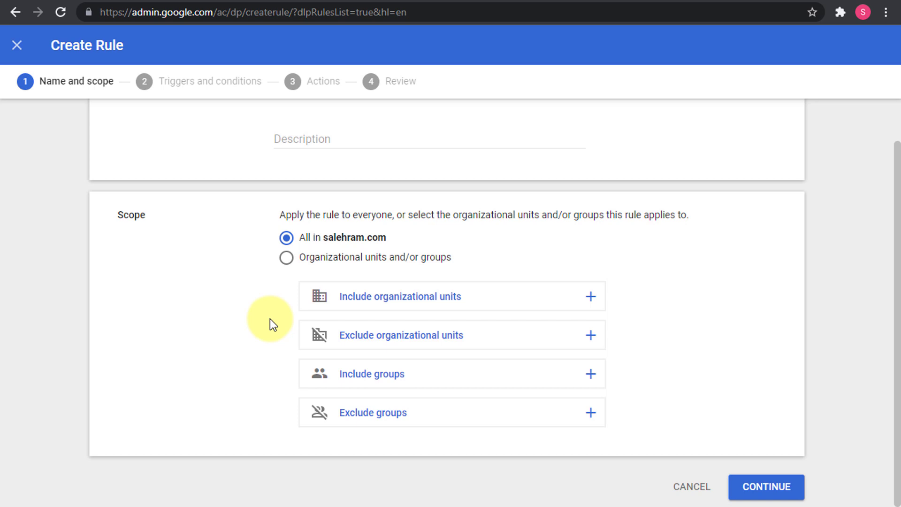
Step: Look through the organizational unit and group scope pickers without choosing any
click(286, 257)
click(395, 336)
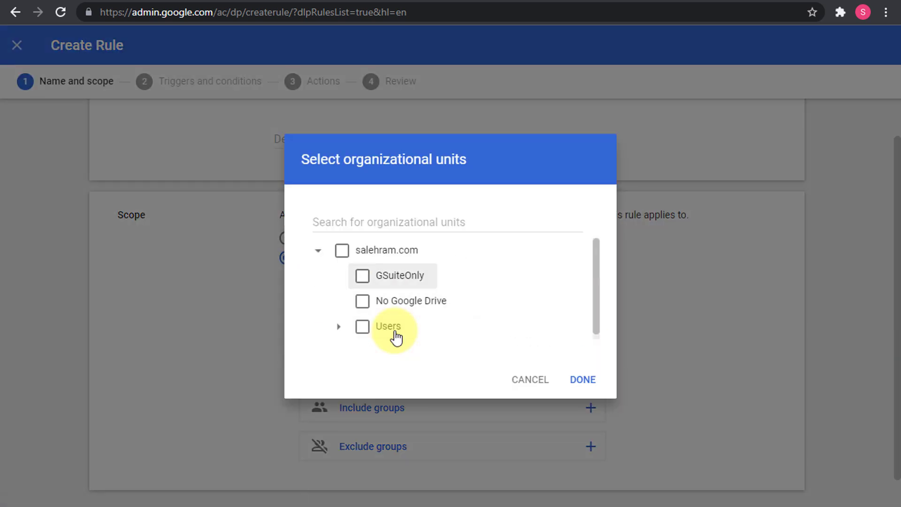
click(525, 380)
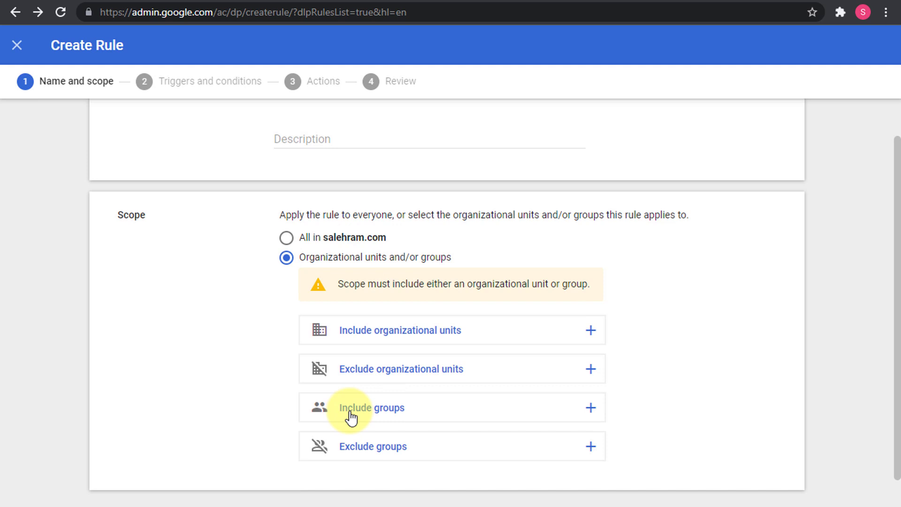
click(351, 416)
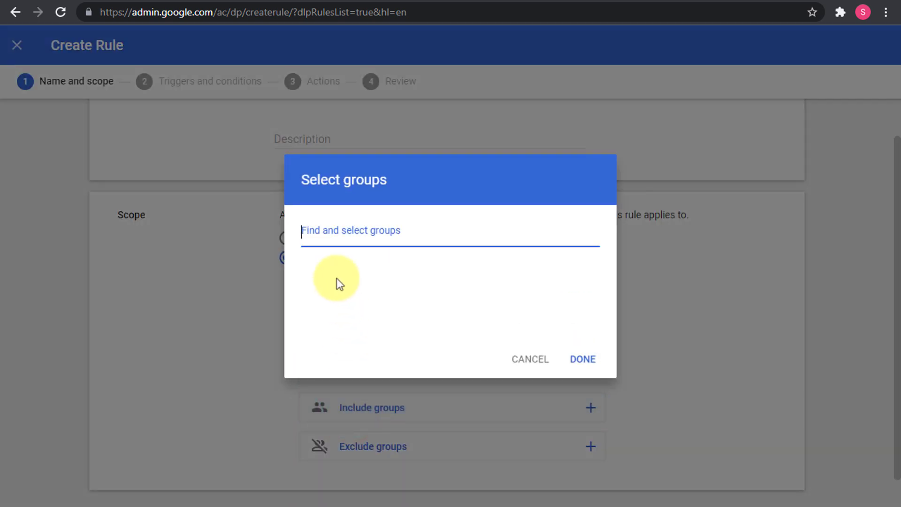
click(519, 359)
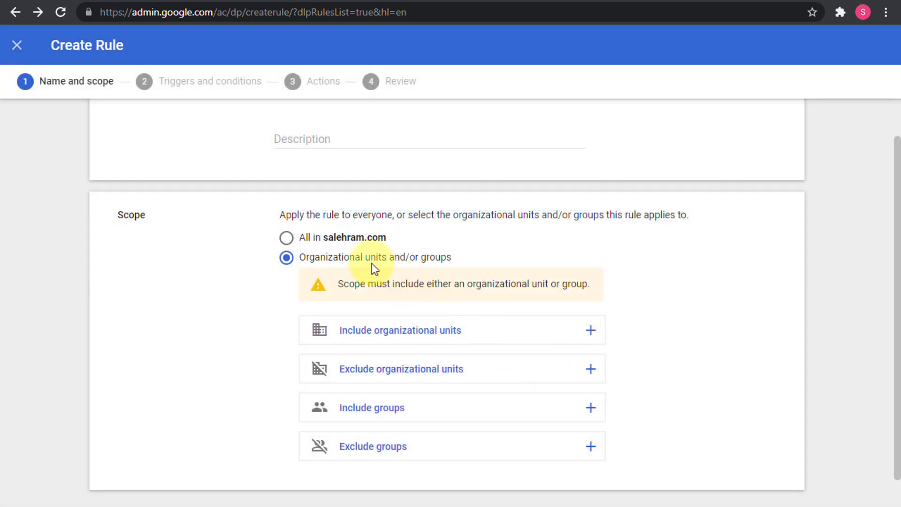
Step: Reapply the rule to everyone in the domain and continue to triggers and conditions
click(338, 242)
scroll(339, 243, up, 2)
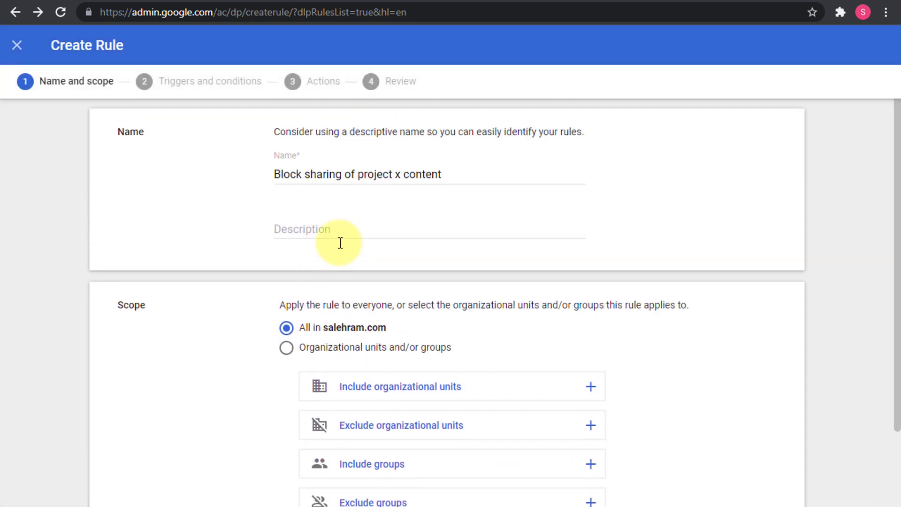
scroll(340, 244, down, 2)
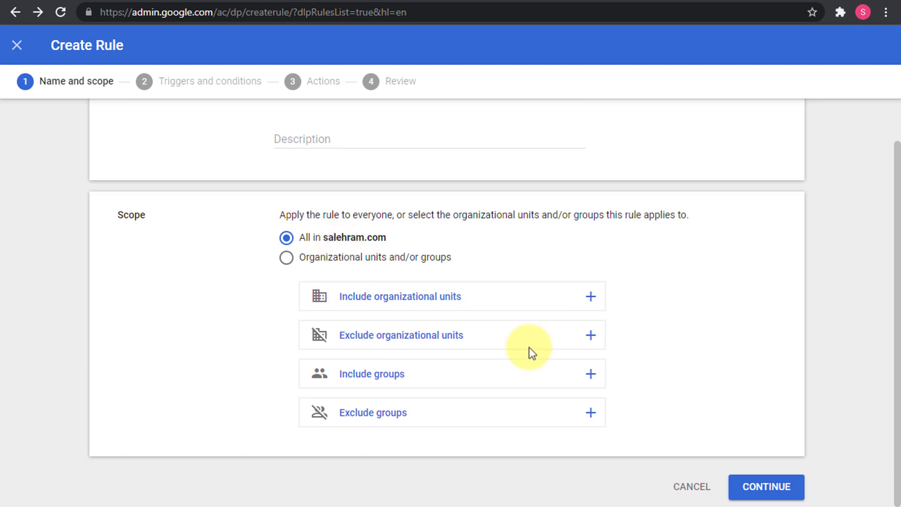
click(776, 488)
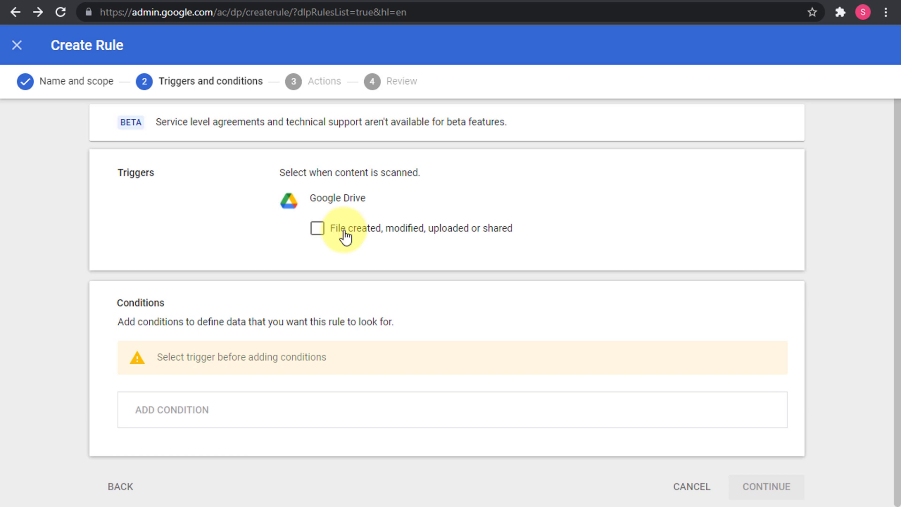
Step: Enable the Google Drive trigger 'File created, modified, uploaded or shared'
click(320, 229)
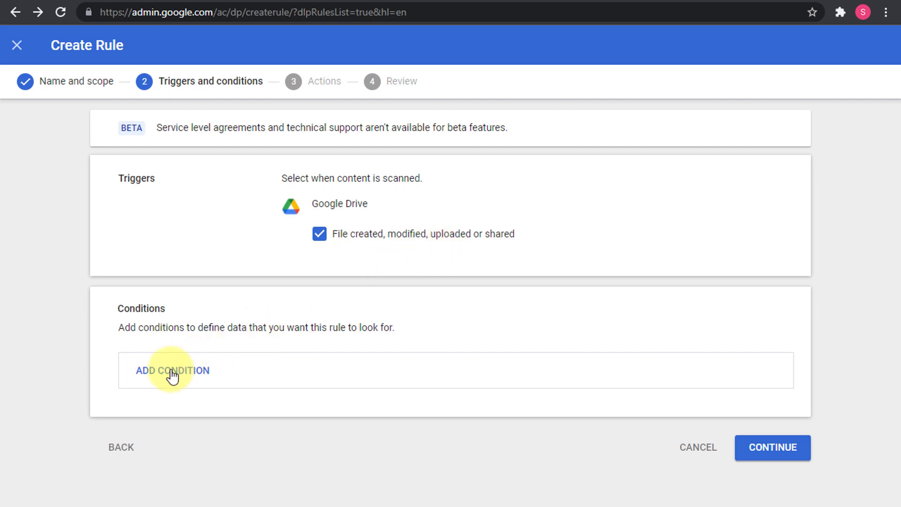
Step: Add a condition set to All content and Contains, with the match text still empty
click(172, 372)
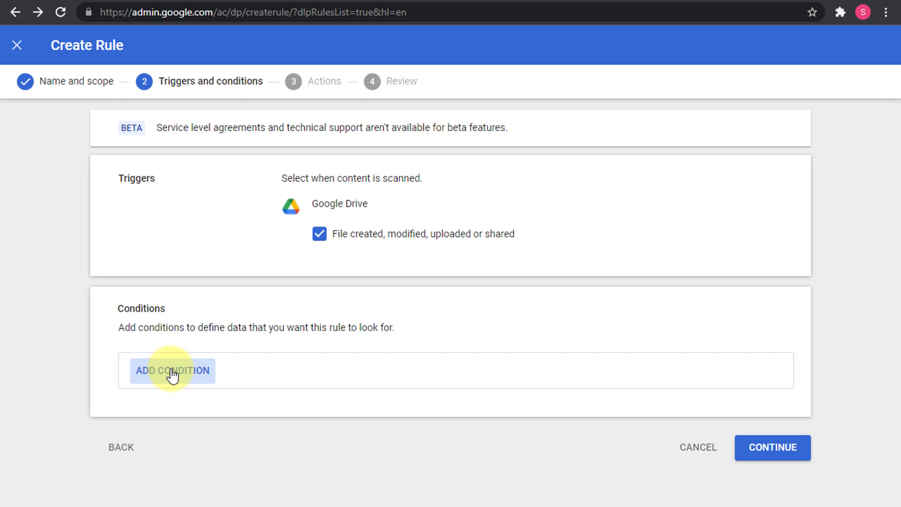
click(227, 389)
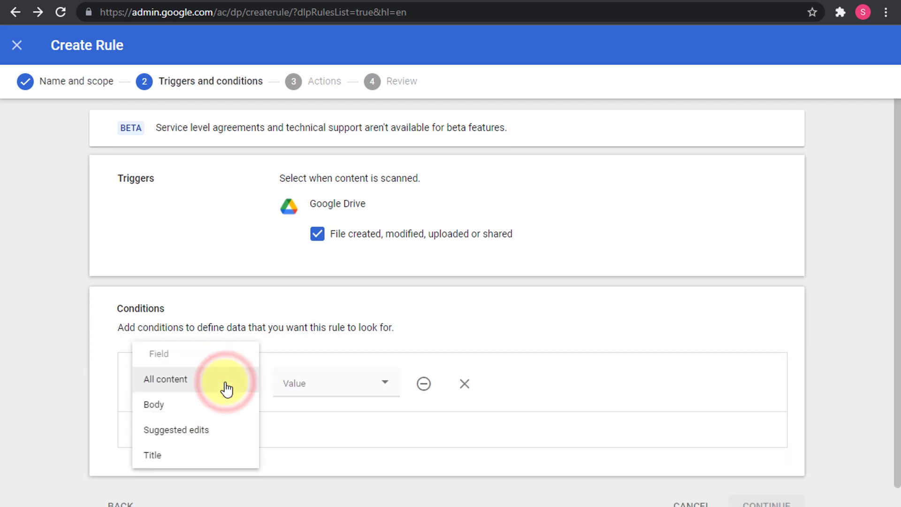
click(183, 381)
click(193, 391)
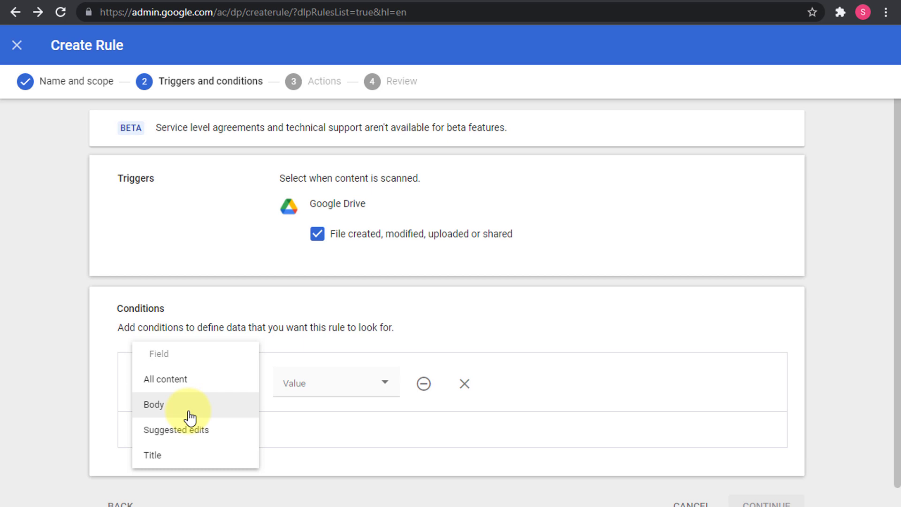
click(292, 328)
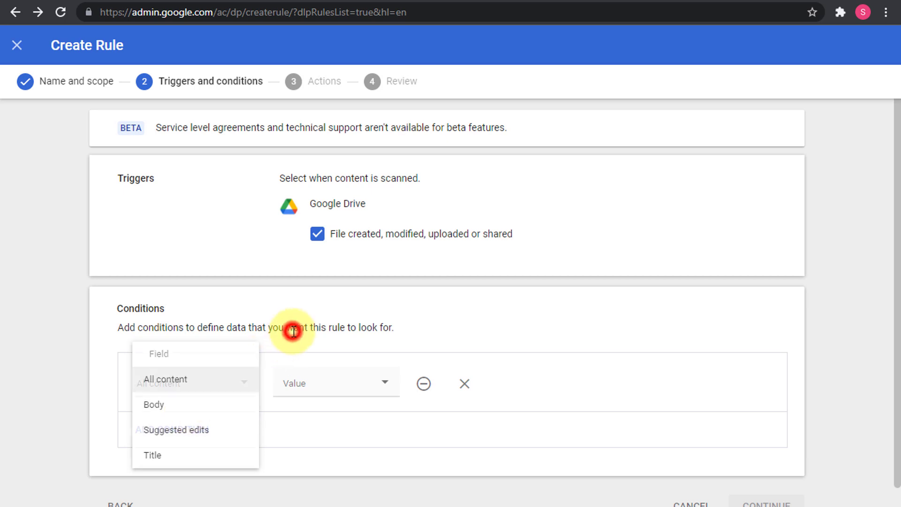
click(354, 382)
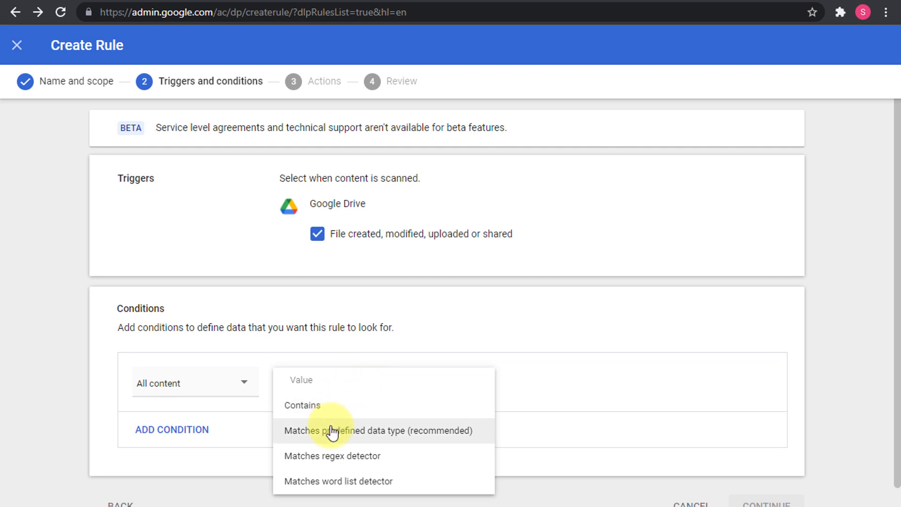
click(346, 406)
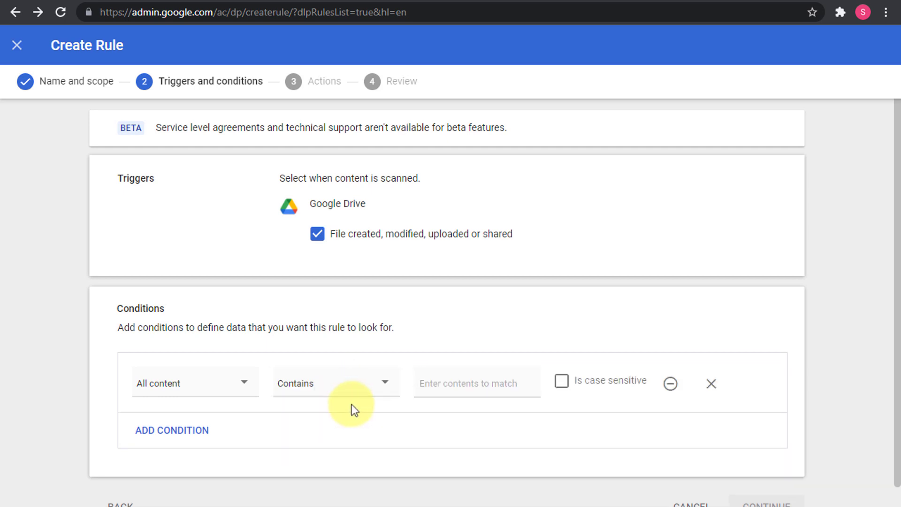
click(479, 392)
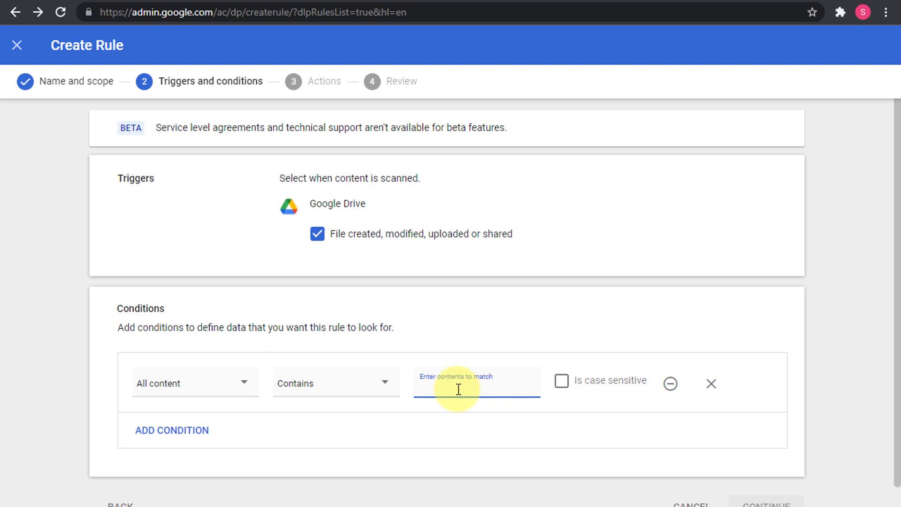
Step: Try switching the condition to match a regex detector
click(333, 393)
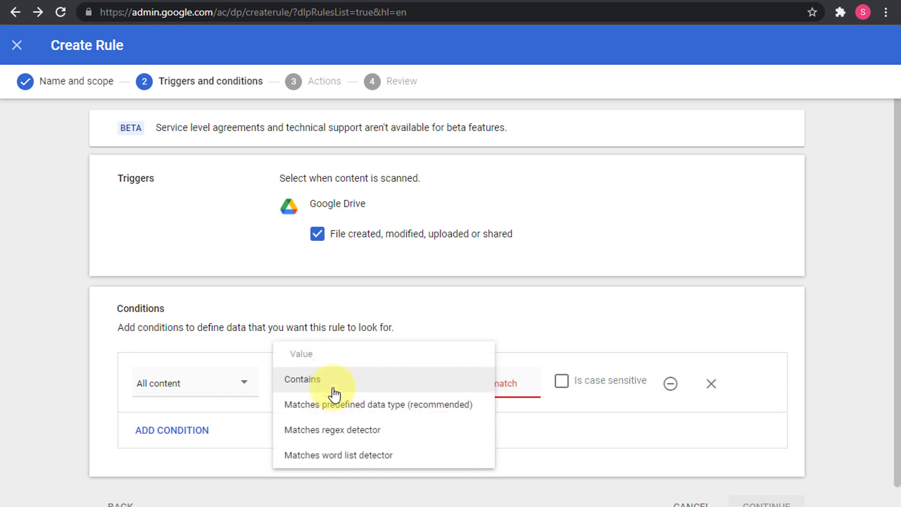
key(Down)
key(Down)
key(Down)
key(Up)
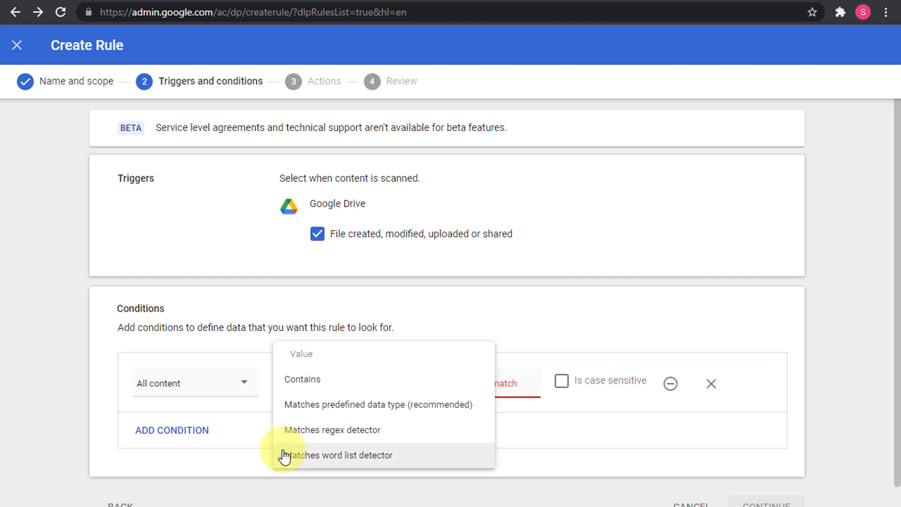
key(Up)
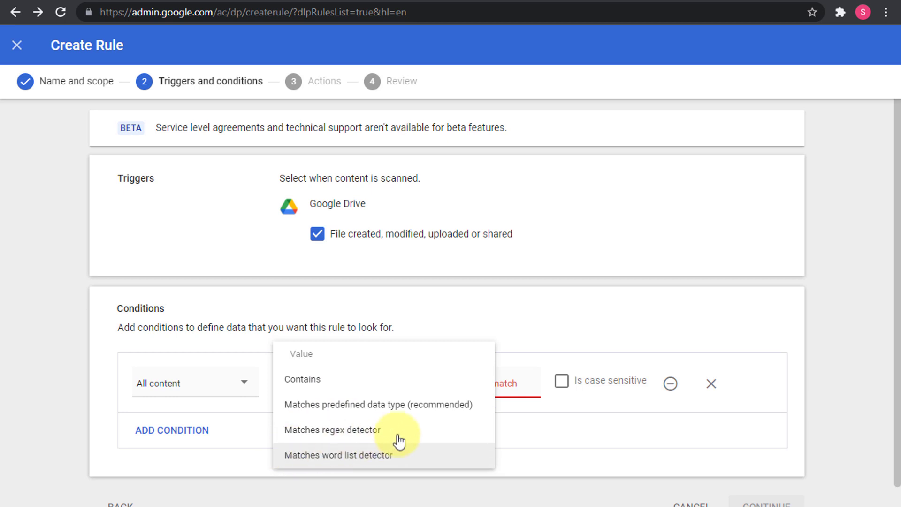
click(415, 429)
click(461, 389)
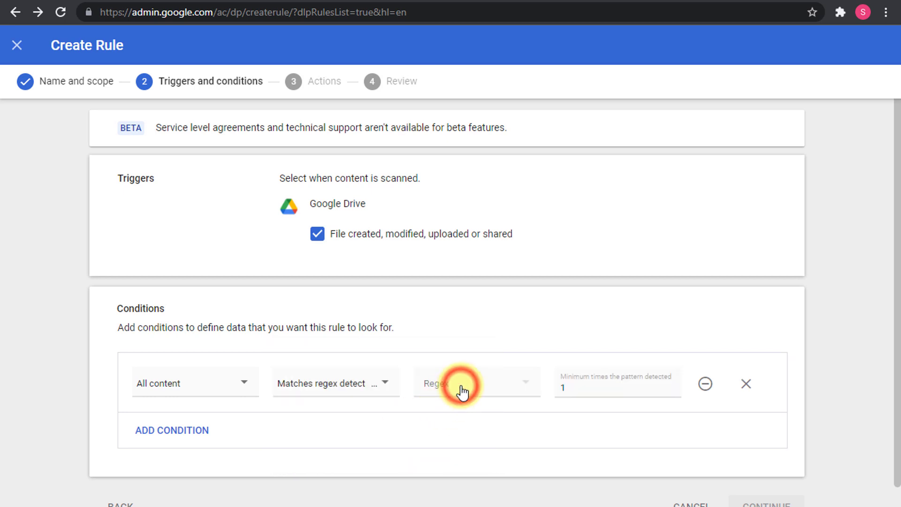
click(487, 386)
click(427, 382)
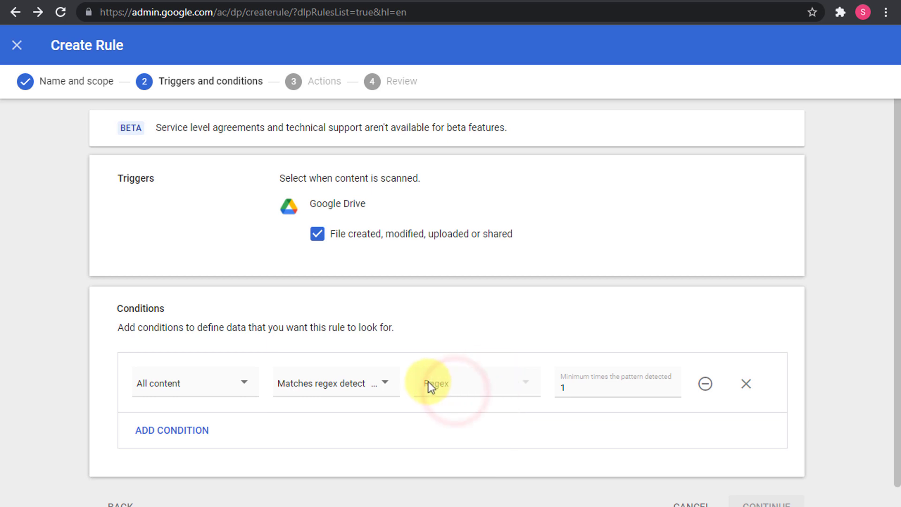
click(360, 388)
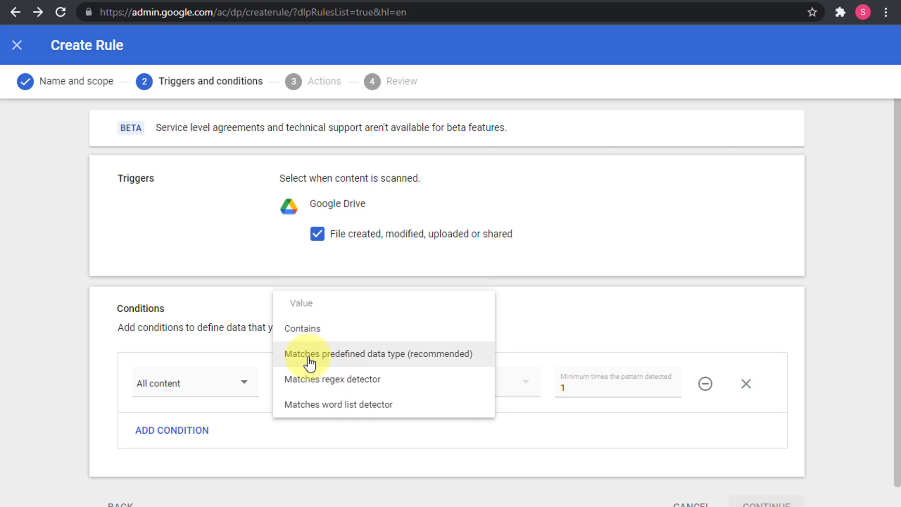
Step: Make the condition match the predefined data type Global - Bank account number (IBAN)
click(310, 360)
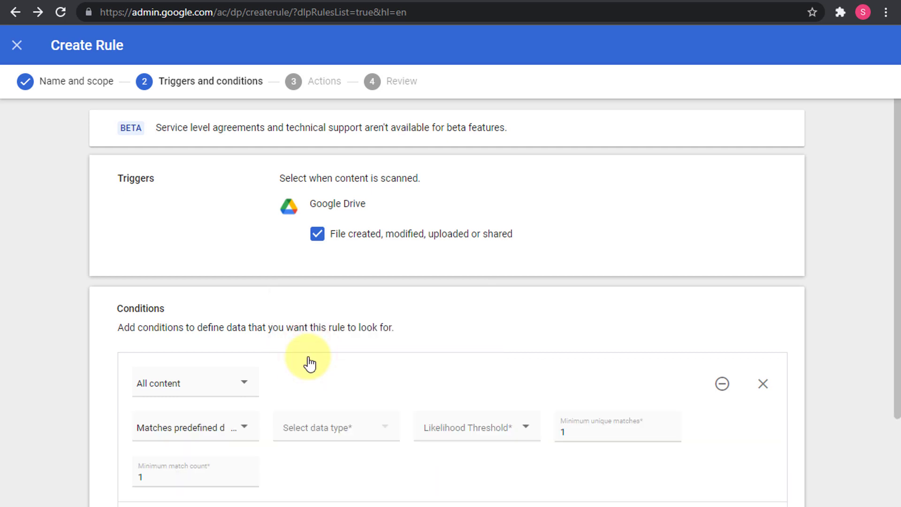
click(347, 430)
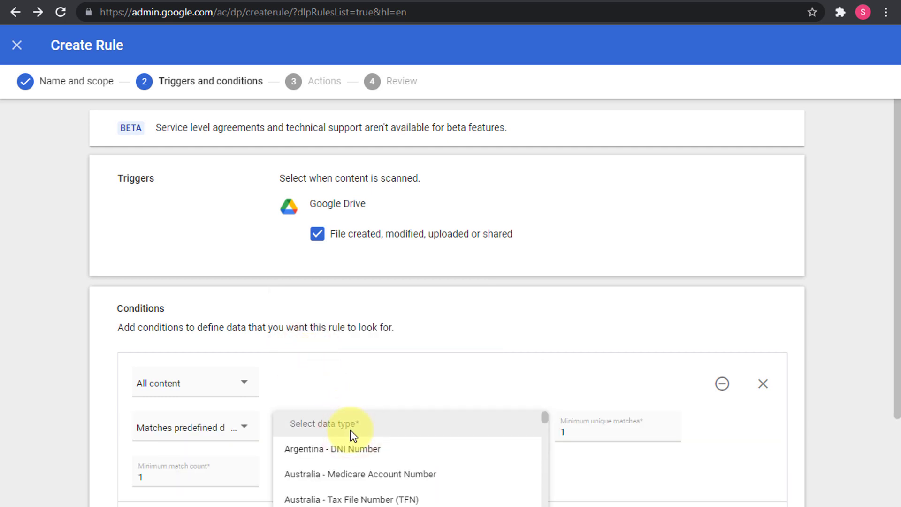
click(368, 359)
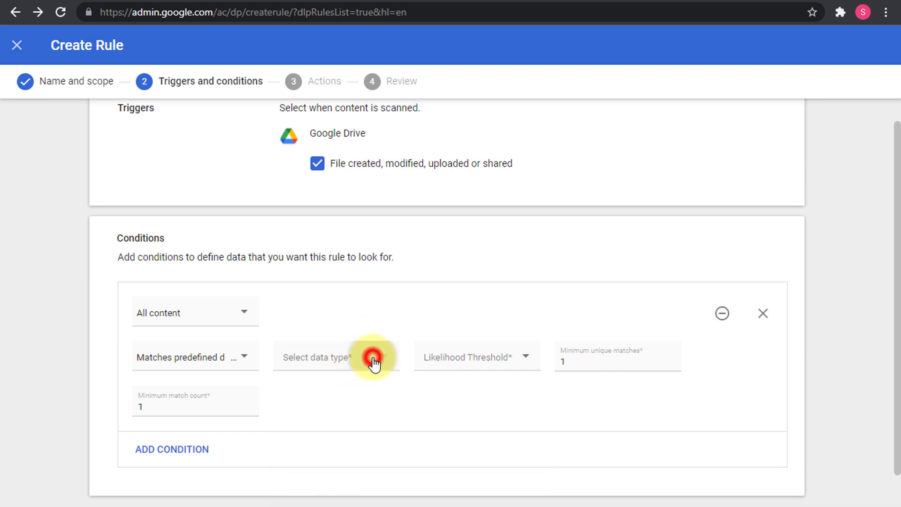
click(373, 360)
scroll(429, 375, down, 12)
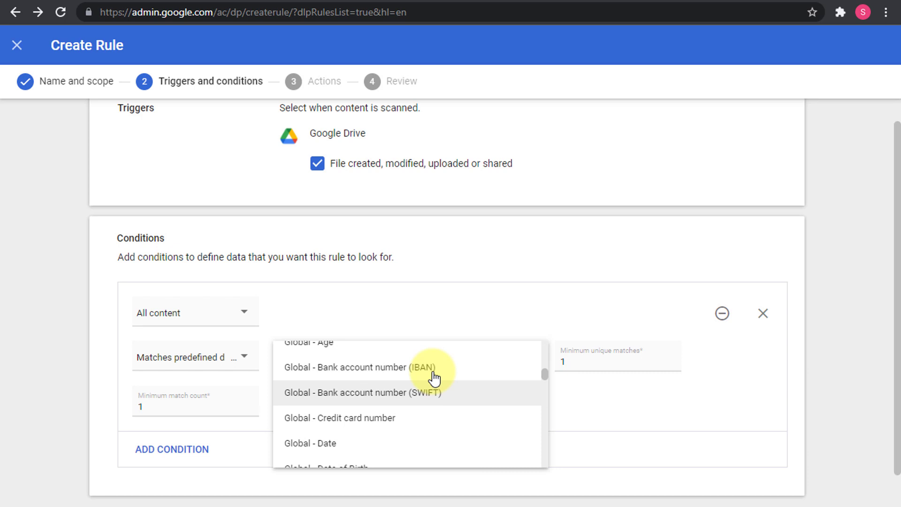
click(335, 368)
click(459, 362)
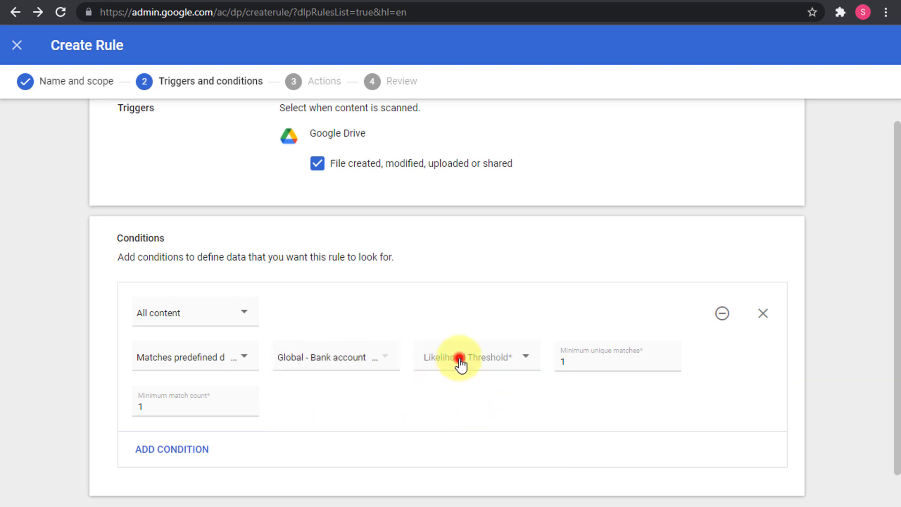
key(Down)
key(Down)
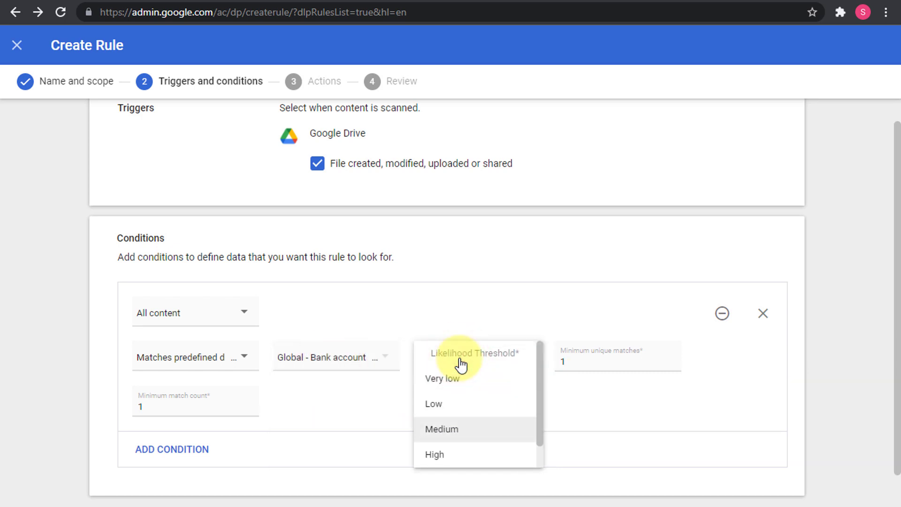
key(Up)
key(Up)
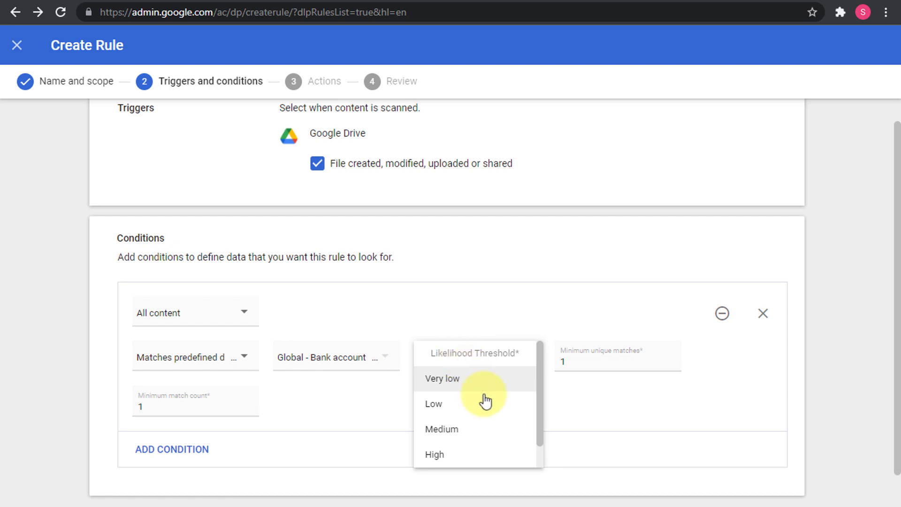
key(Down)
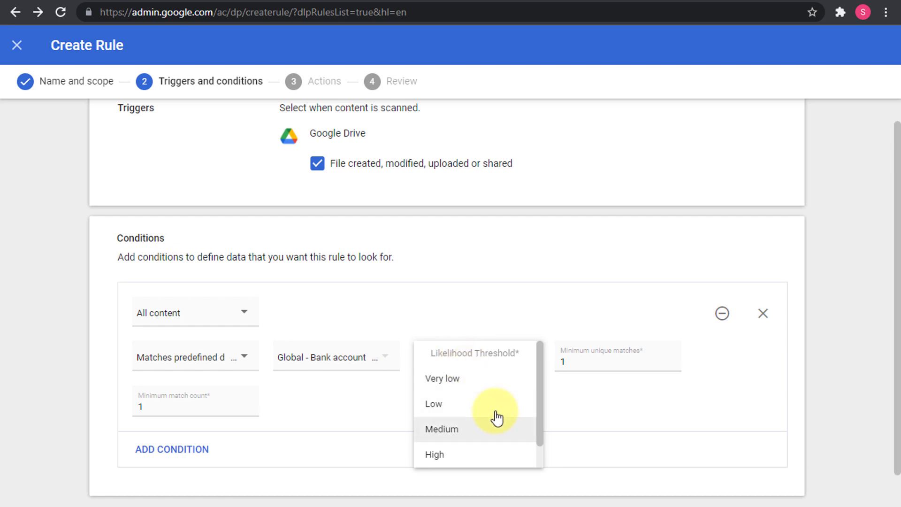
key(Down)
key(Down)
key(Up)
key(Up)
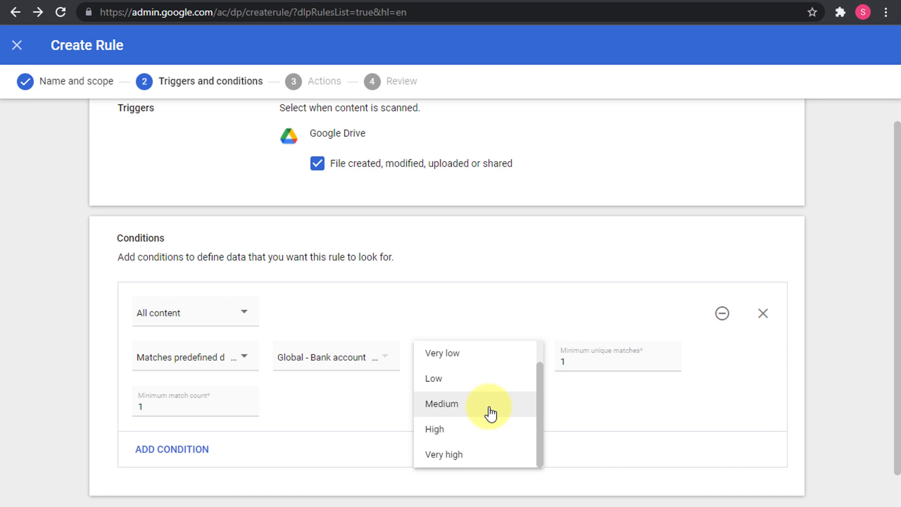
key(Down)
key(Down)
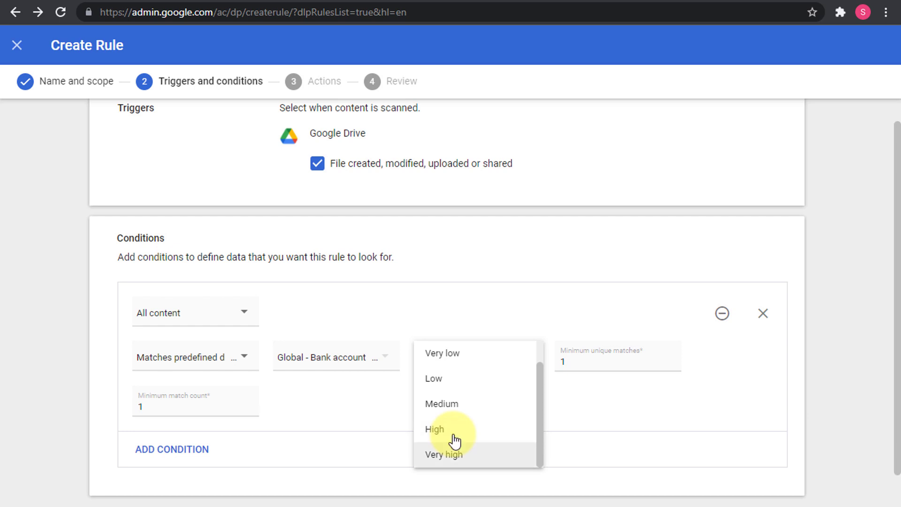
click(333, 401)
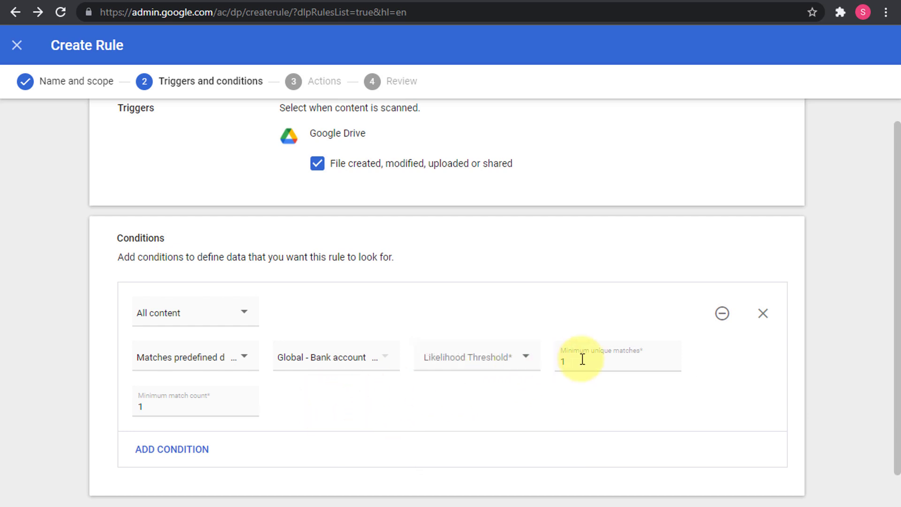
click(613, 363)
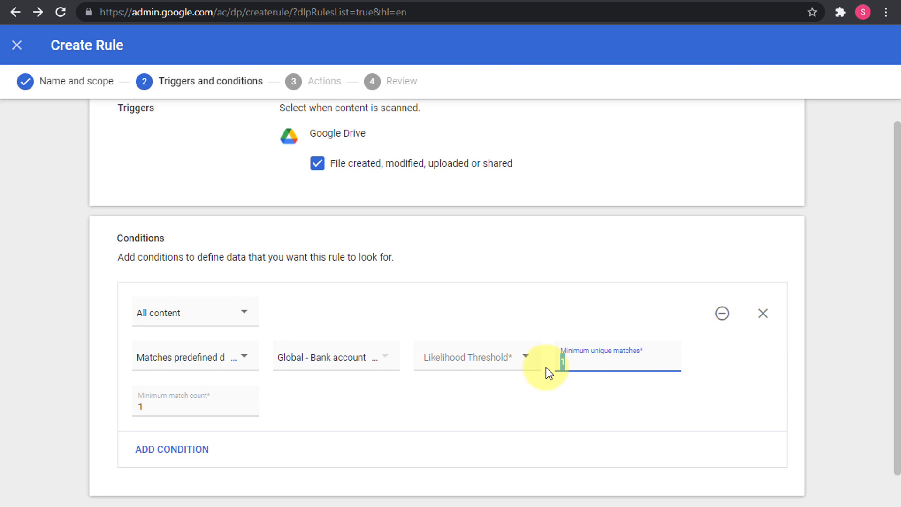
double_click(579, 358)
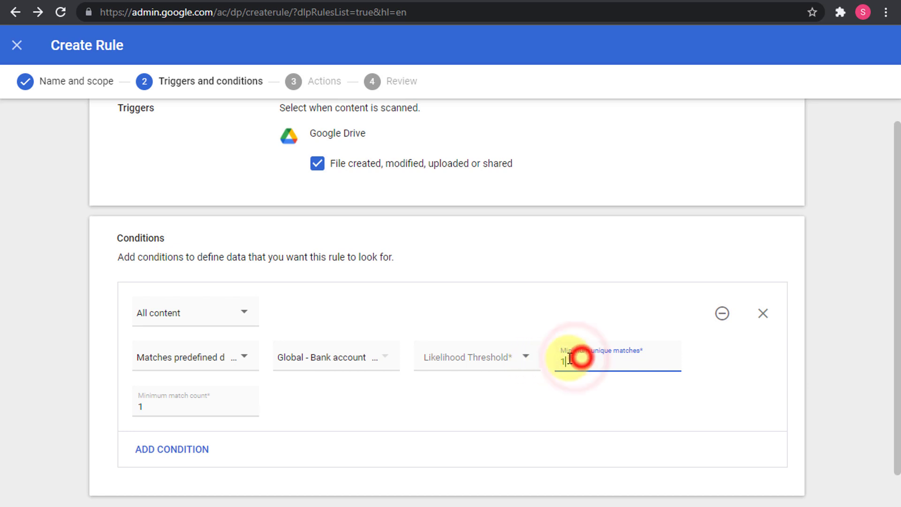
text(2)
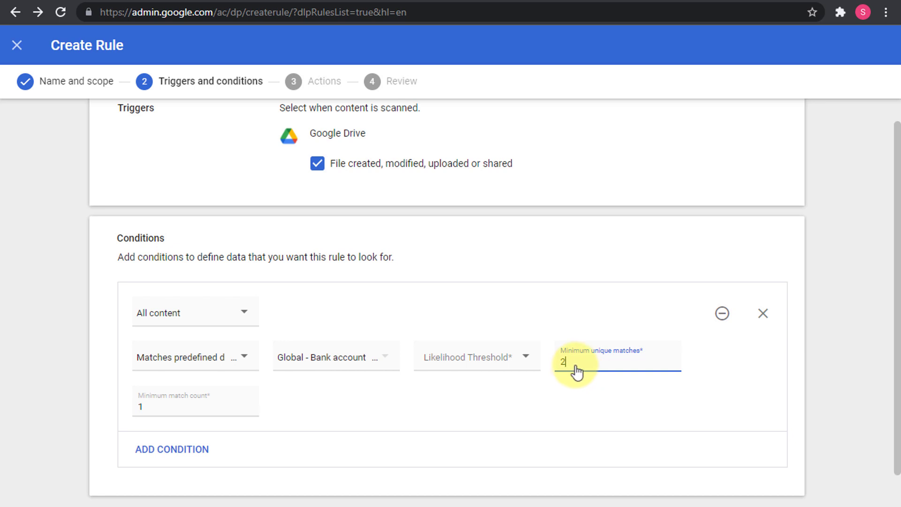
drag(581, 362, 529, 362)
text(1)
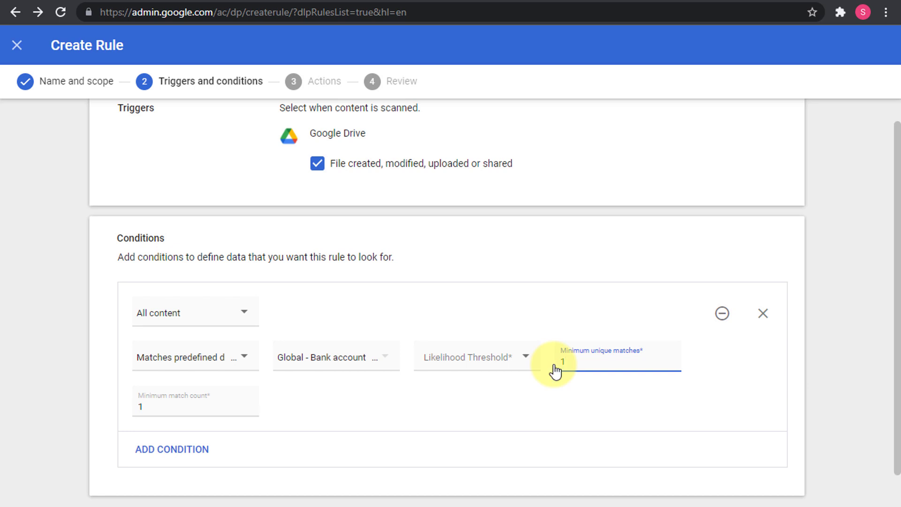
Step: Set the condition's minimum match count to 2
click(214, 406)
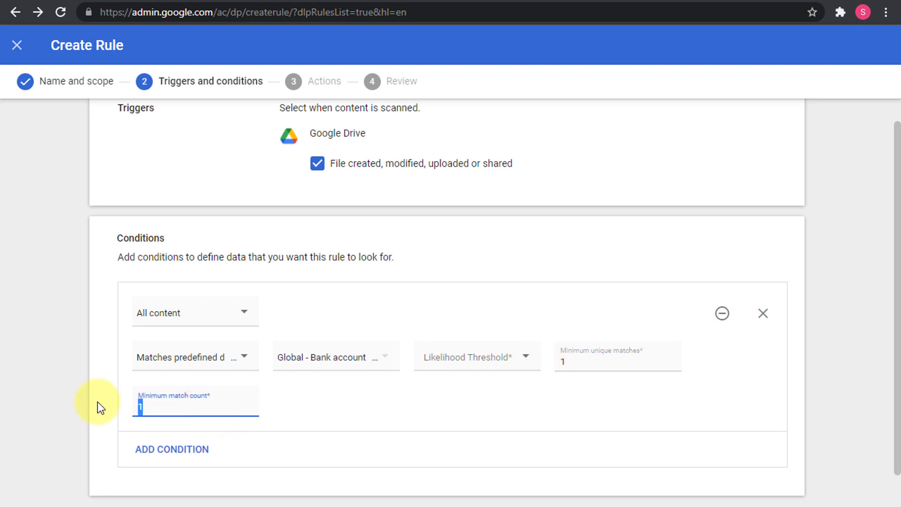
click(147, 406)
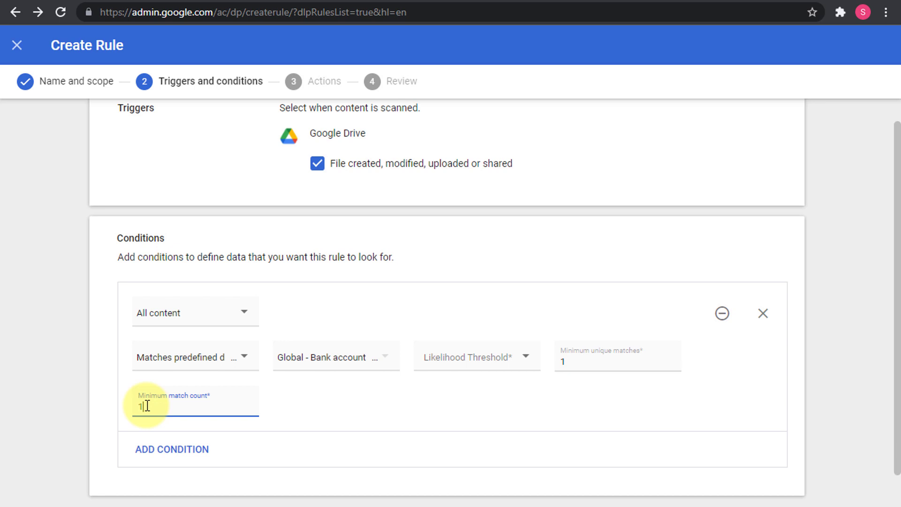
click(143, 406)
key(BackSpace)
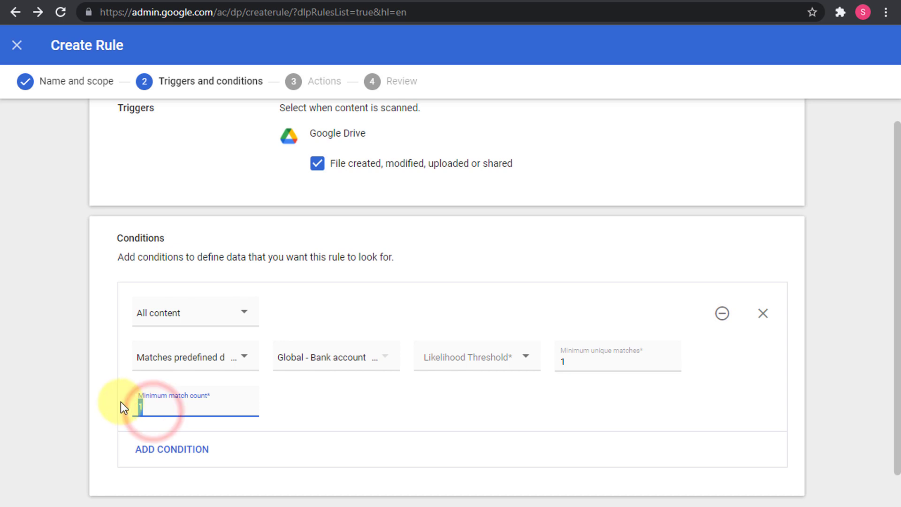
text(2)
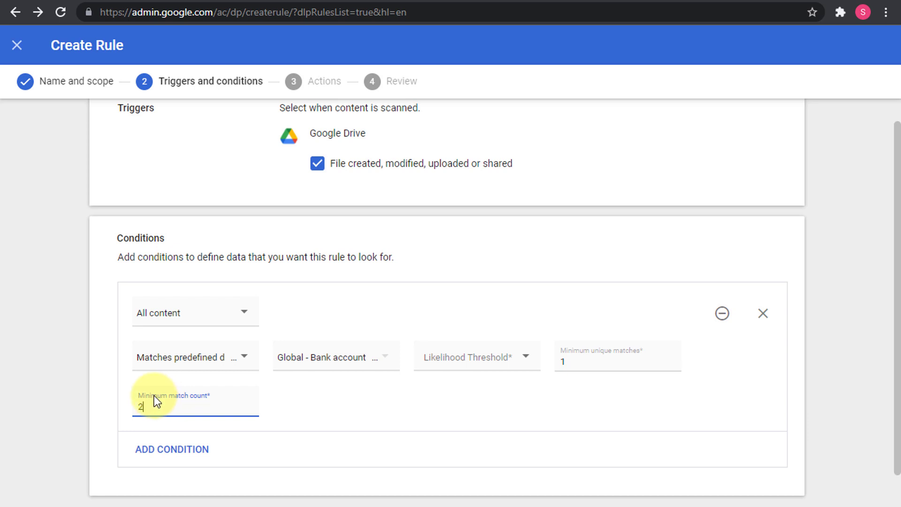
Step: Set the likelihood threshold to Medium and continue to the Actions step
scroll(197, 384, down, 1)
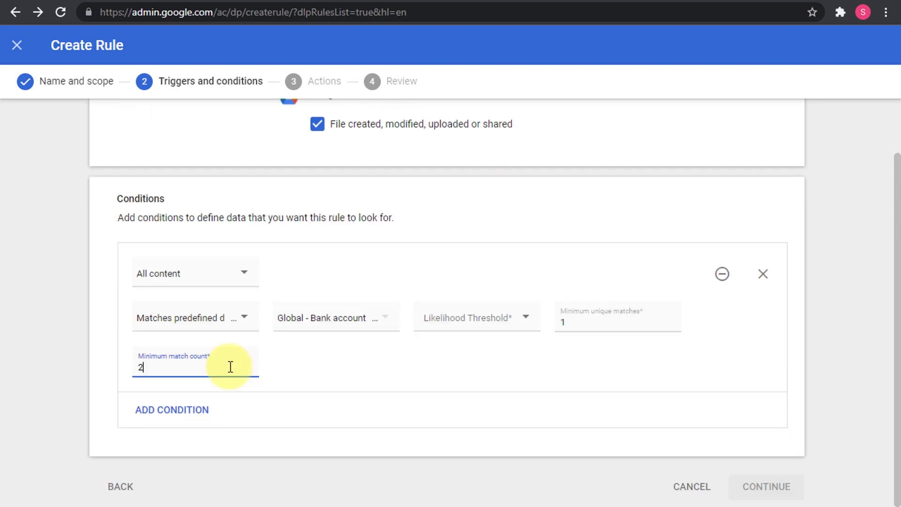
click(457, 324)
click(445, 395)
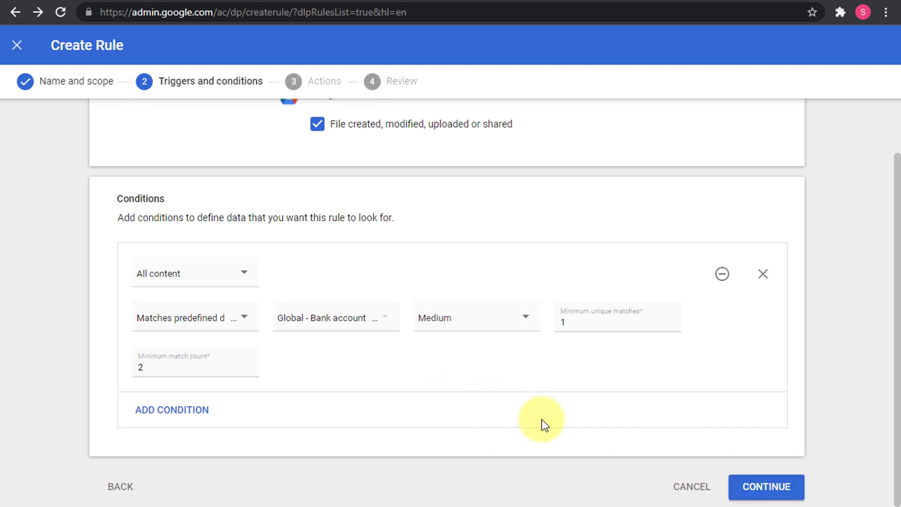
click(760, 488)
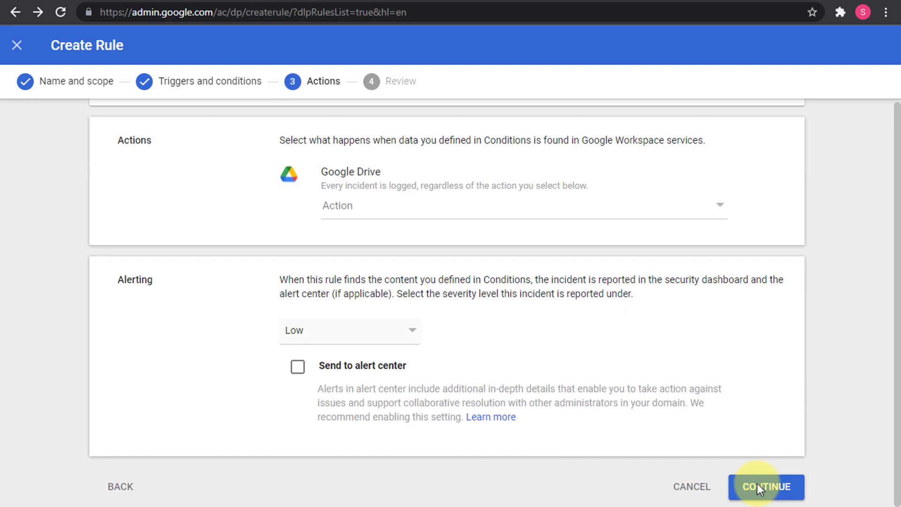
scroll(527, 266, up, 1)
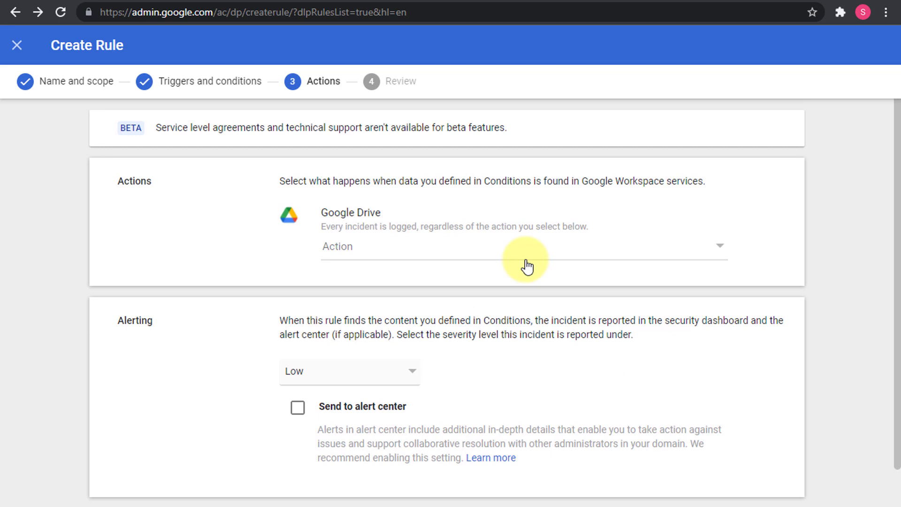
scroll(527, 266, down, 1)
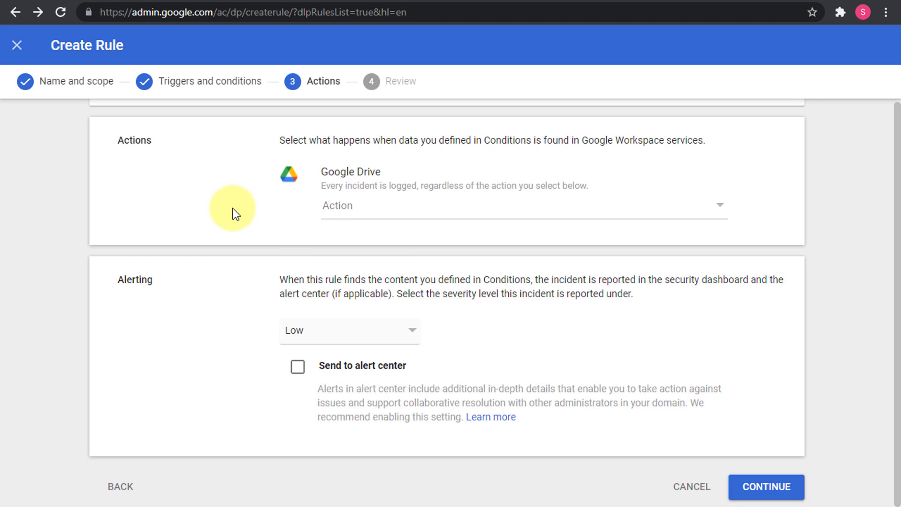
click(358, 220)
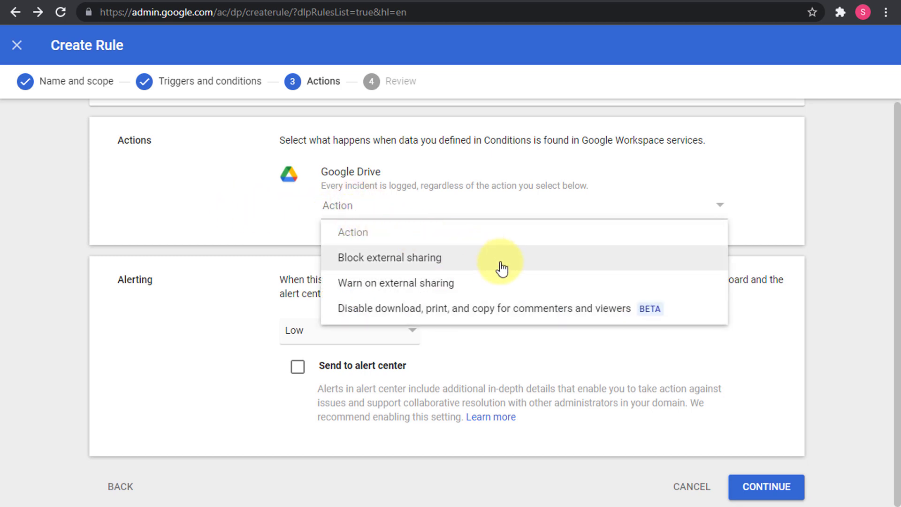
key(Down)
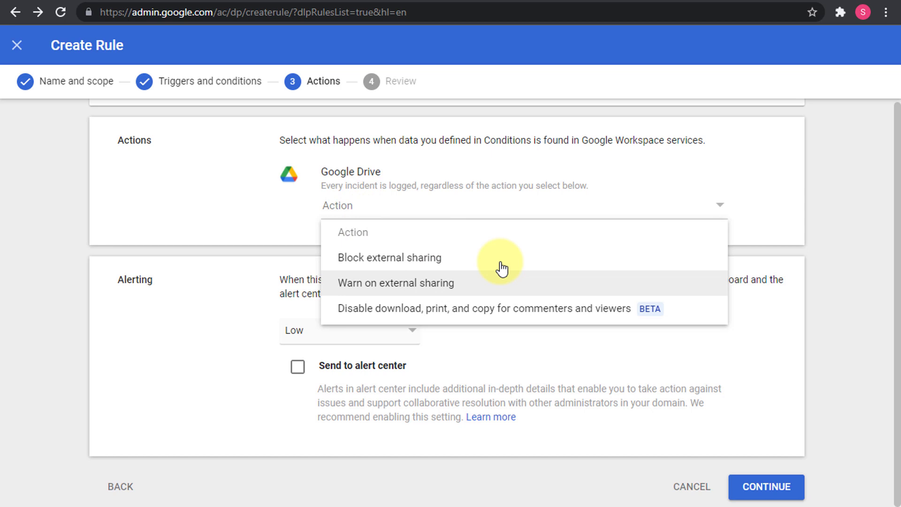
key(Down)
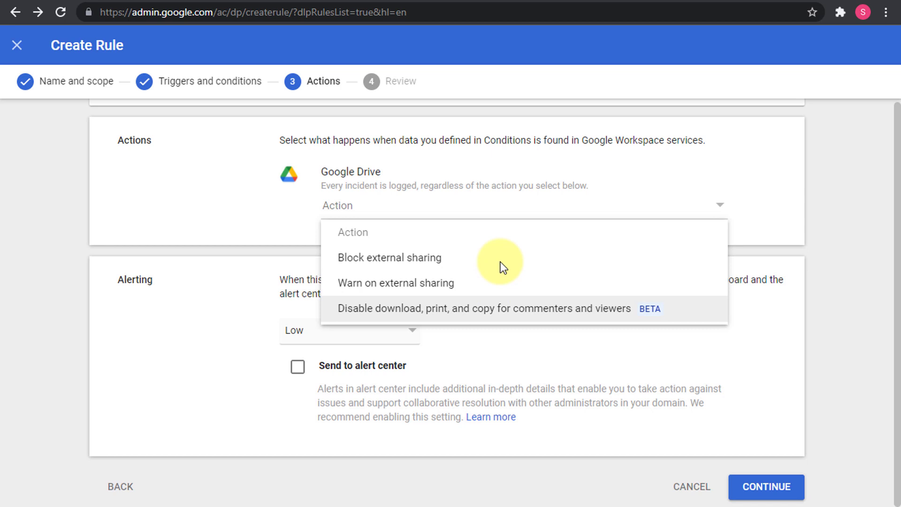
key(Up)
key(Up)
click(274, 252)
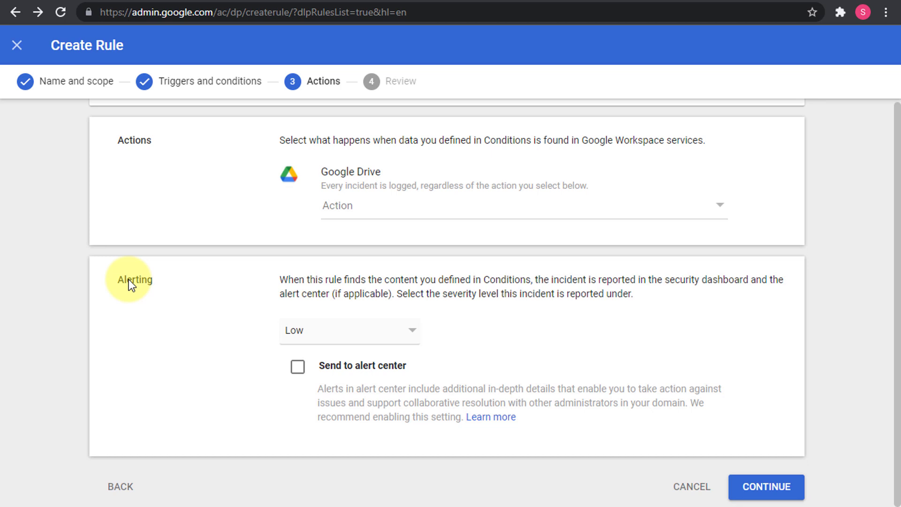
Step: Set alert severity to High and turn on Send to alert center
click(314, 339)
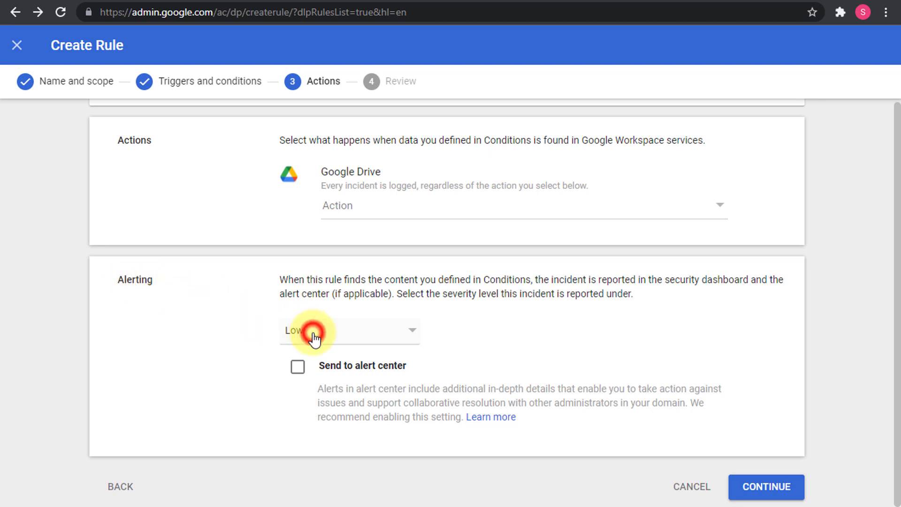
click(326, 408)
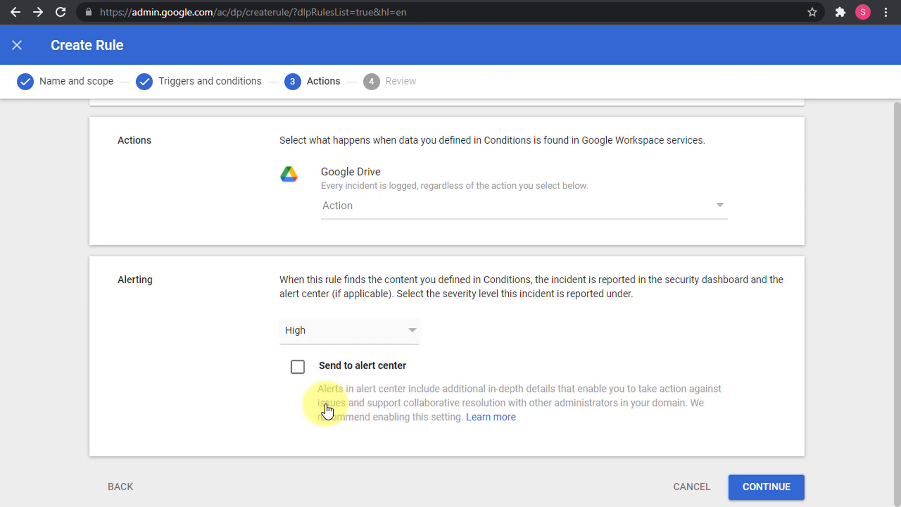
click(297, 370)
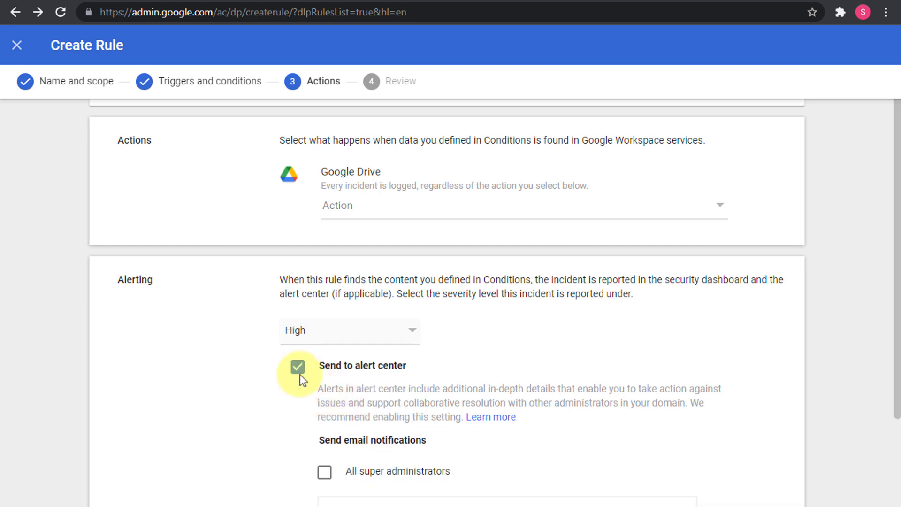
scroll(324, 397, down, 2)
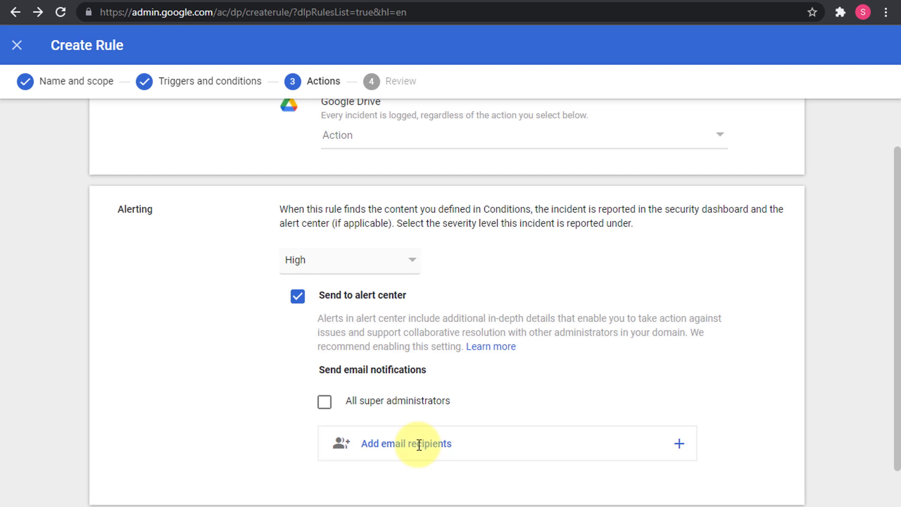
scroll(419, 444, down, 1)
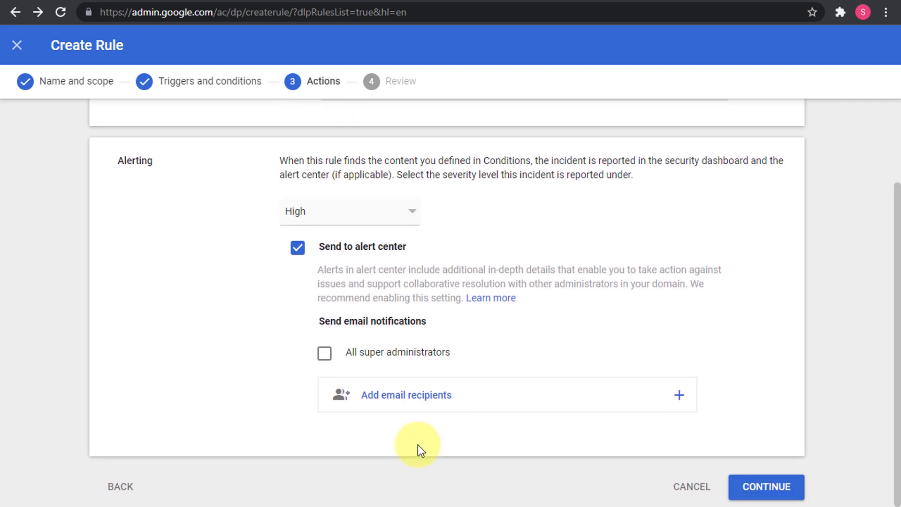
Step: Continue to the Review step and check the summary, including the logs-only note
click(754, 486)
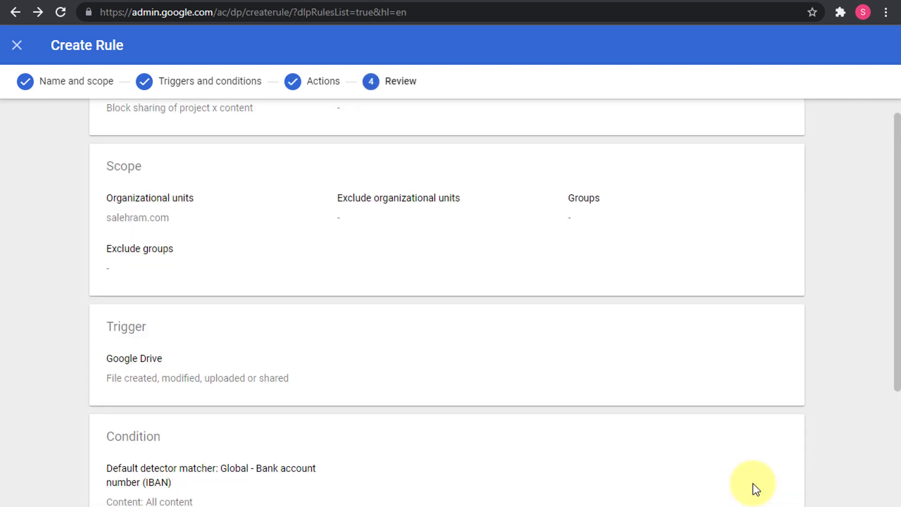
scroll(753, 483, up, 2)
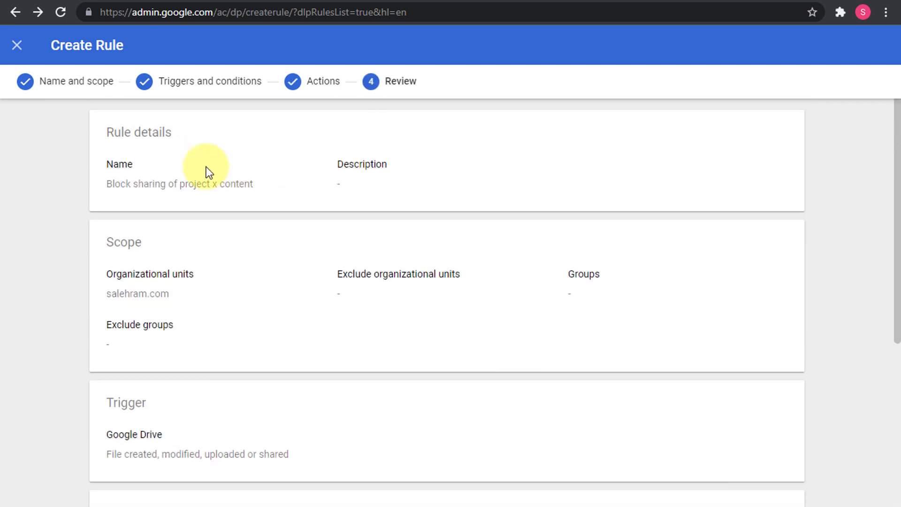
scroll(277, 172, down, 5)
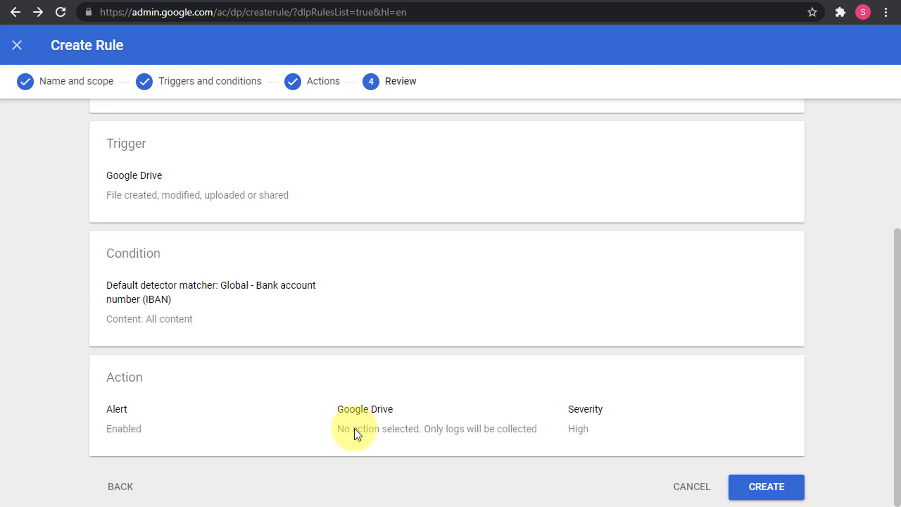
drag(424, 429, 520, 435)
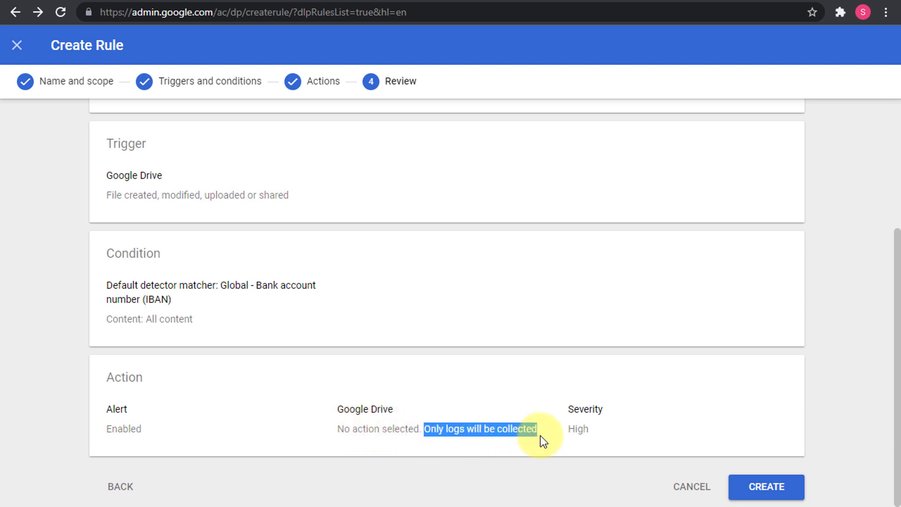
click(621, 478)
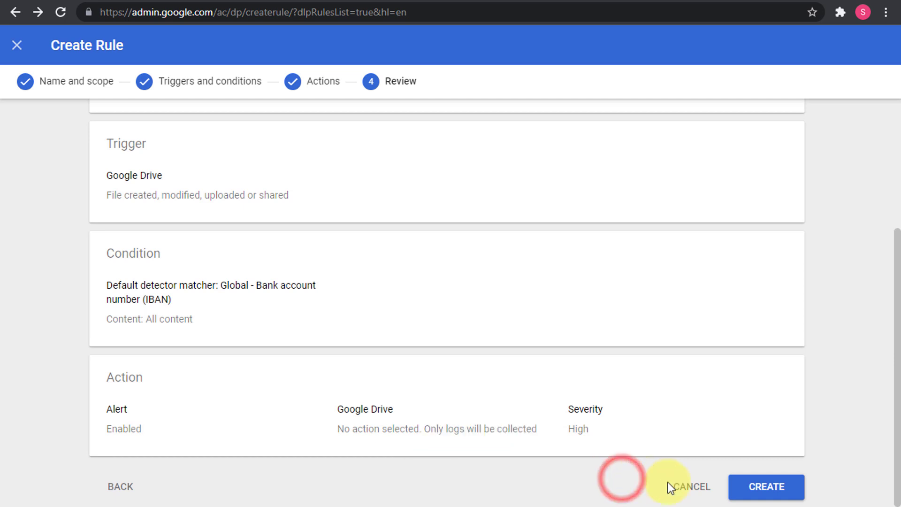